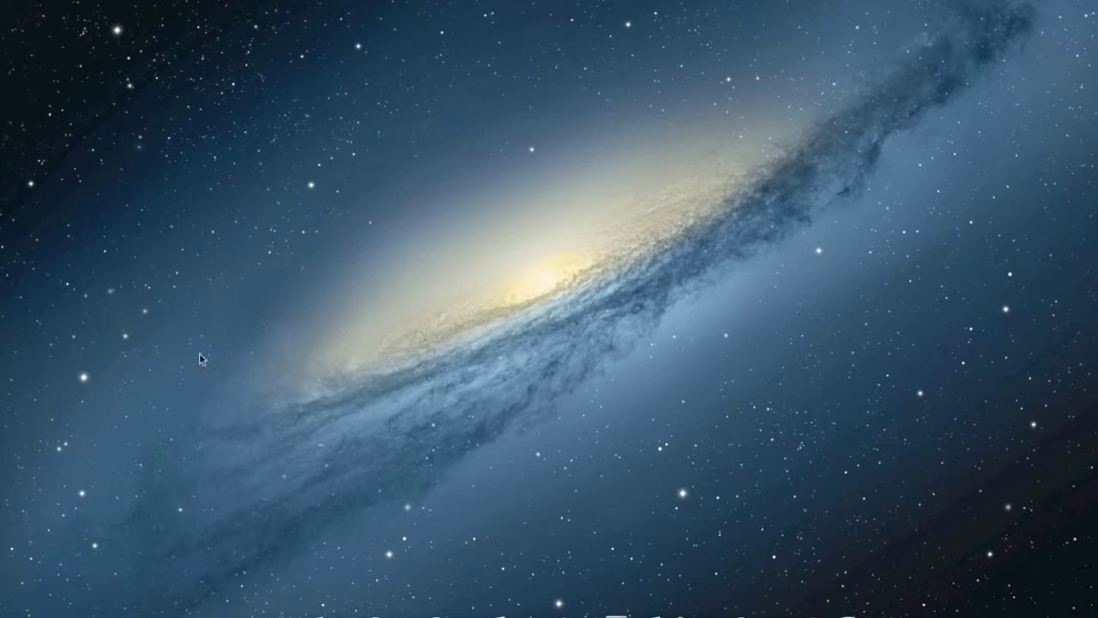
- Go to ~/Library and open Application Support > minecraft in Finder
right_click(257, 600)
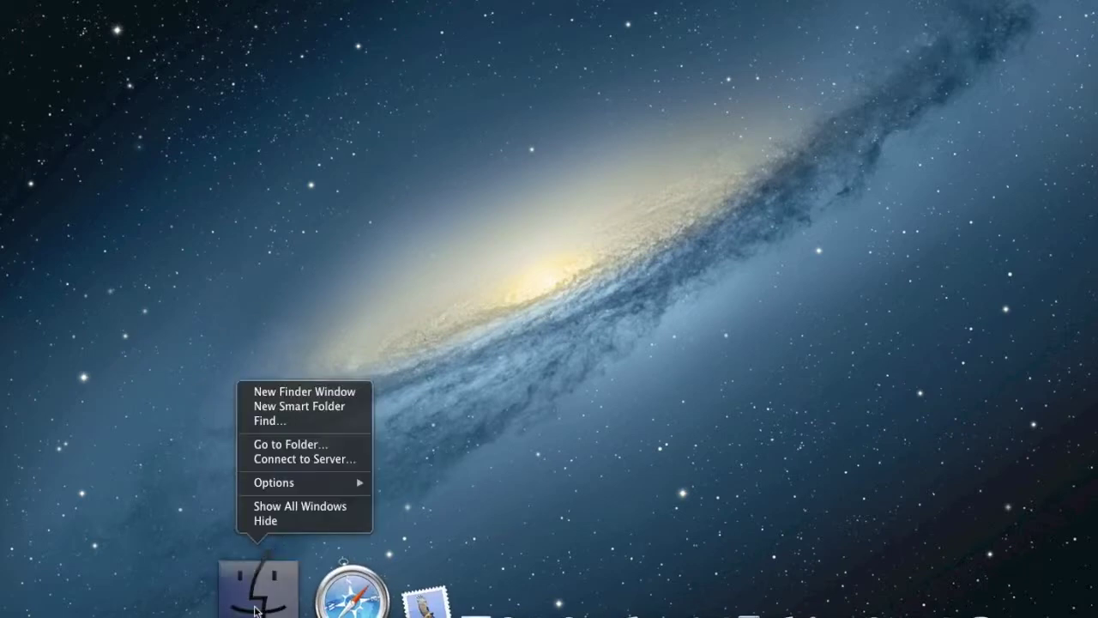
click(264, 445)
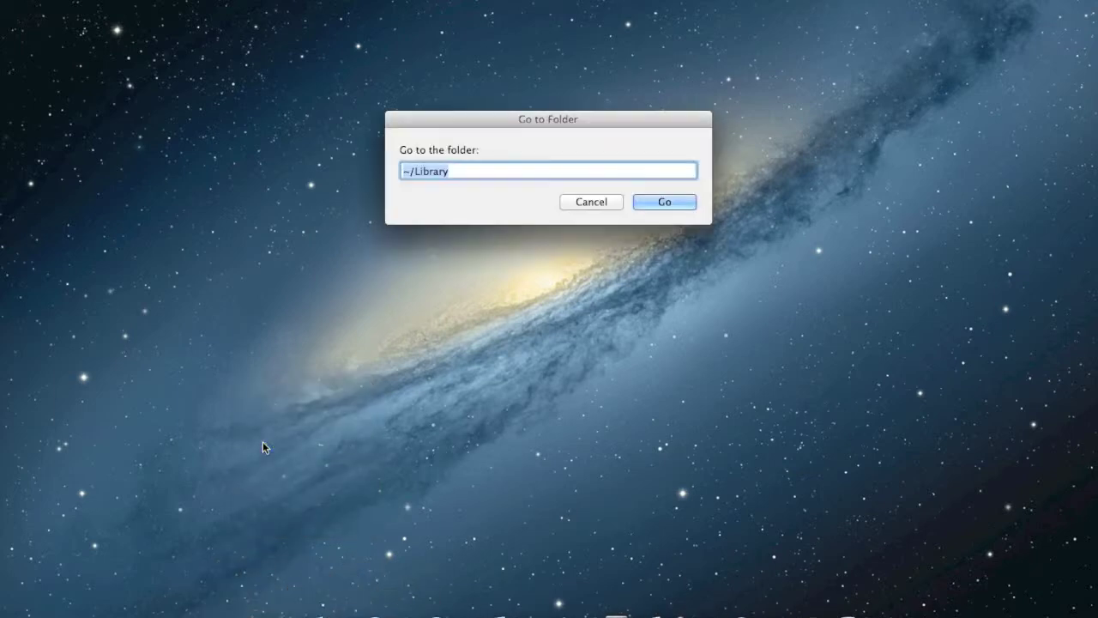
click(656, 202)
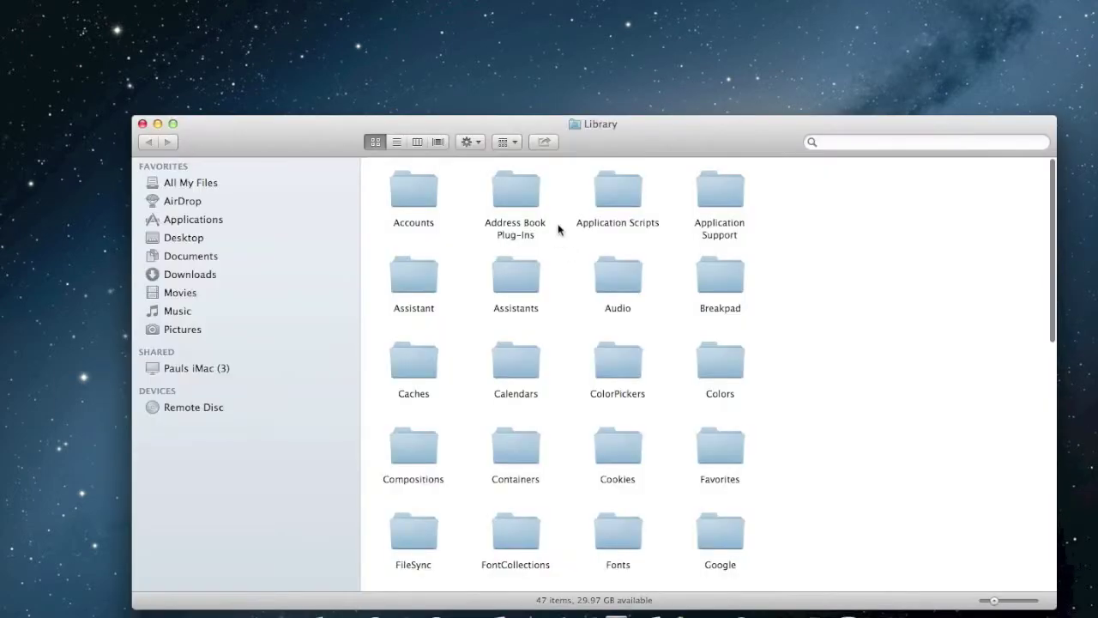
drag(320, 152, 388, 134)
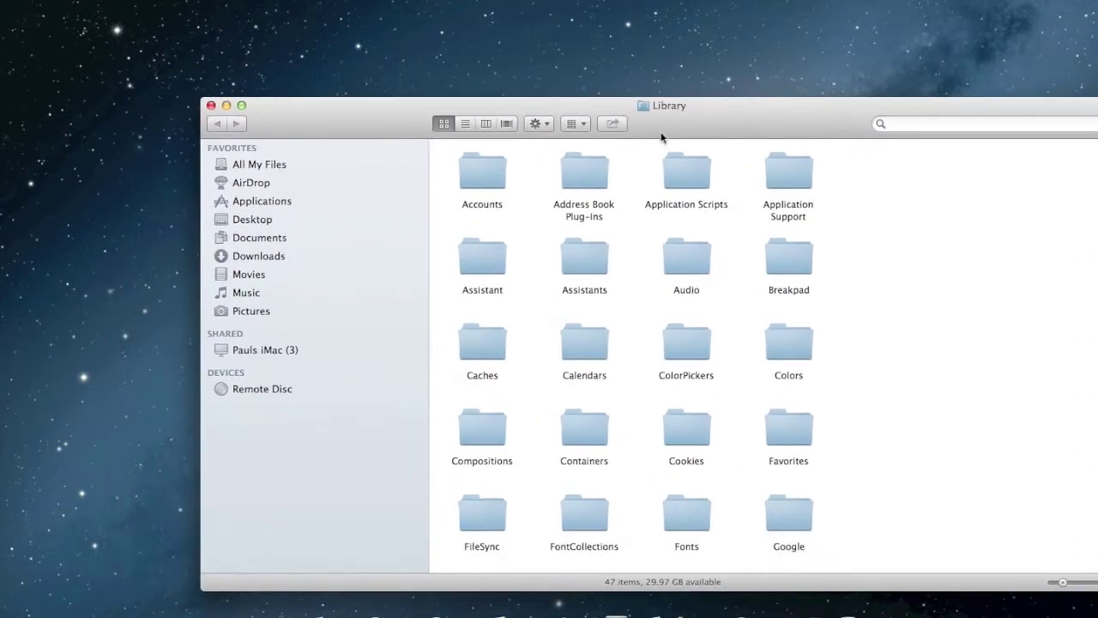
double_click(776, 164)
double_click(795, 171)
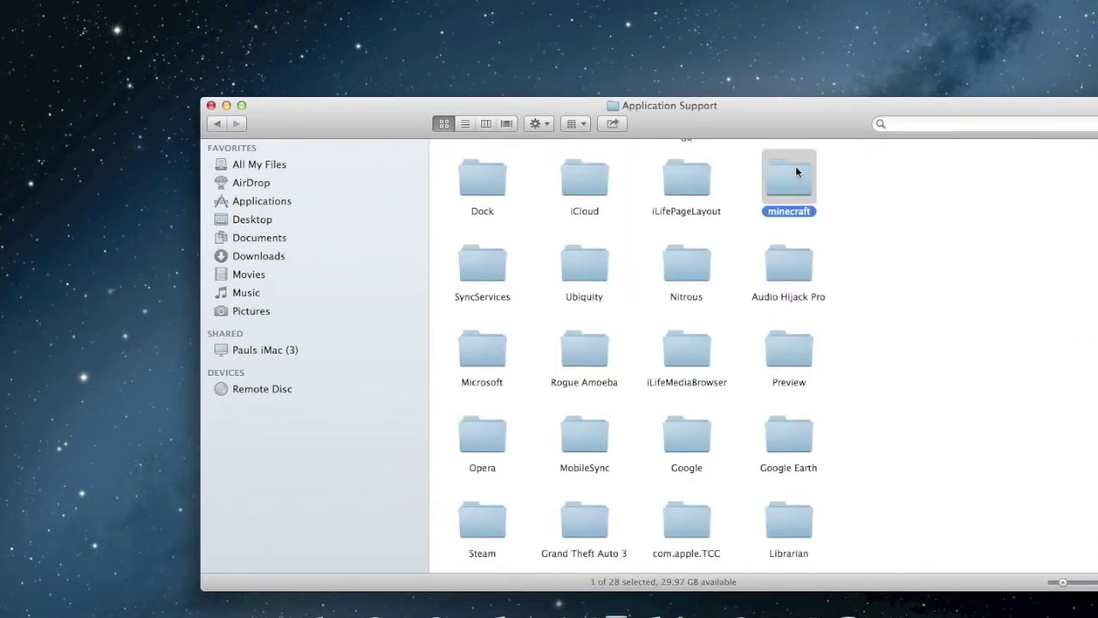
drag(403, 108, 314, 105)
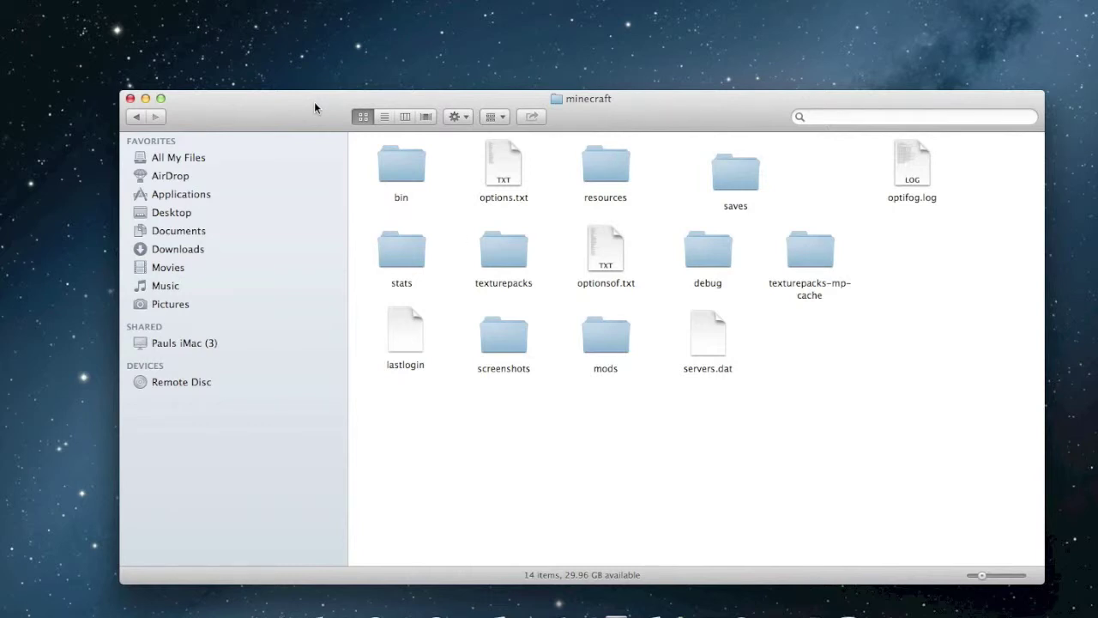
- Open options.txt with TextEdit
right_click(507, 162)
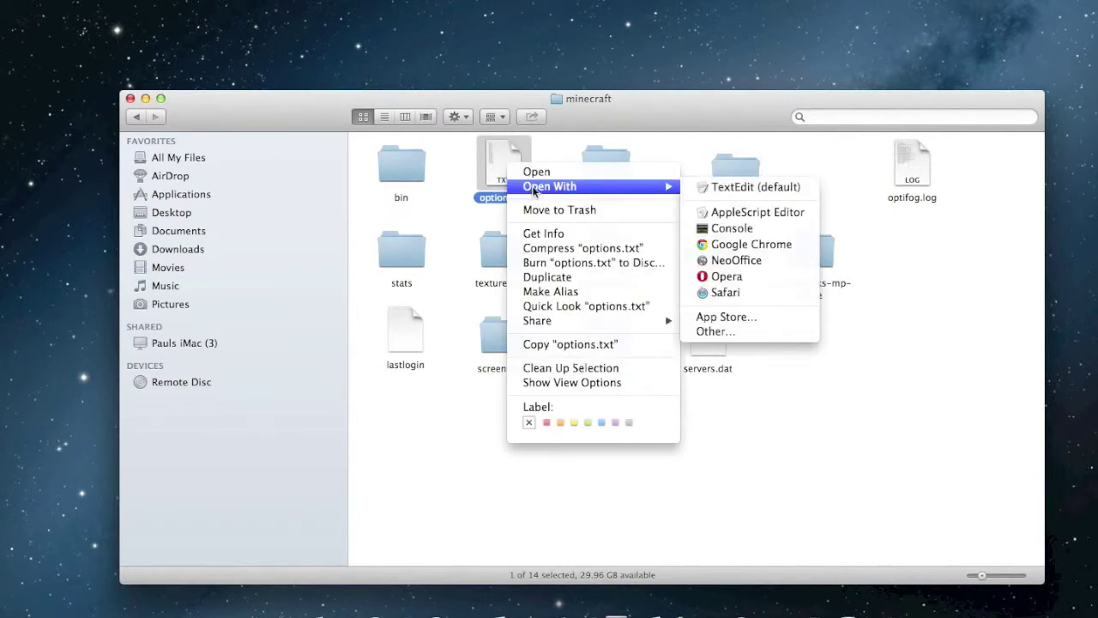
click(494, 171)
right_click(505, 163)
mouse_move(551, 190)
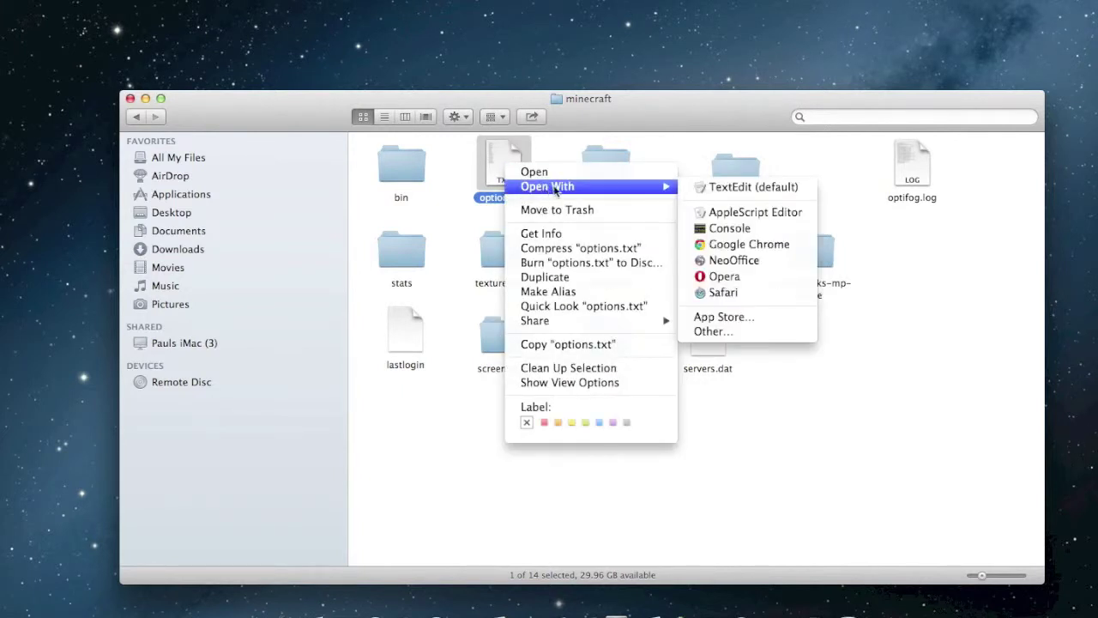
click(783, 189)
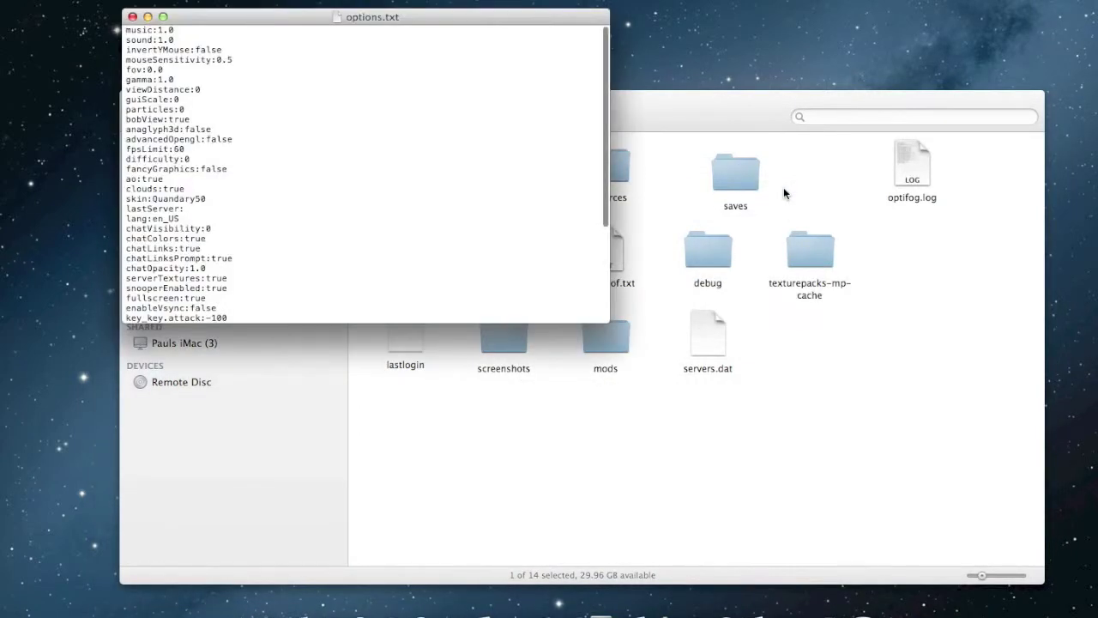
- Arrange the options.txt and minecraft folder windows, keeping options.txt in front
drag(481, 20, 787, 73)
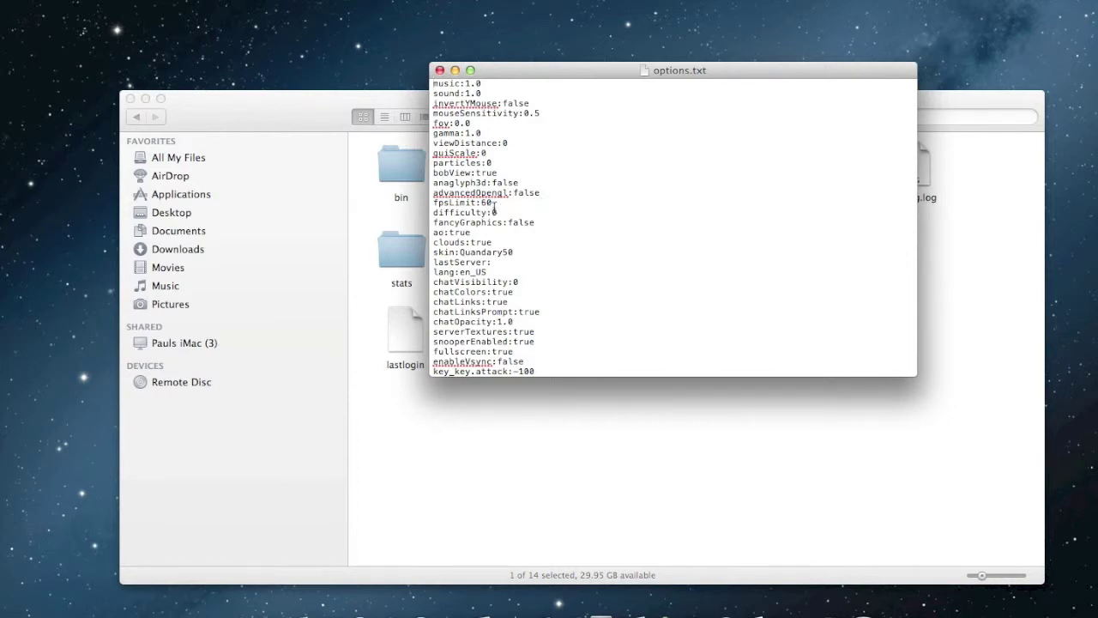
drag(495, 205, 429, 203)
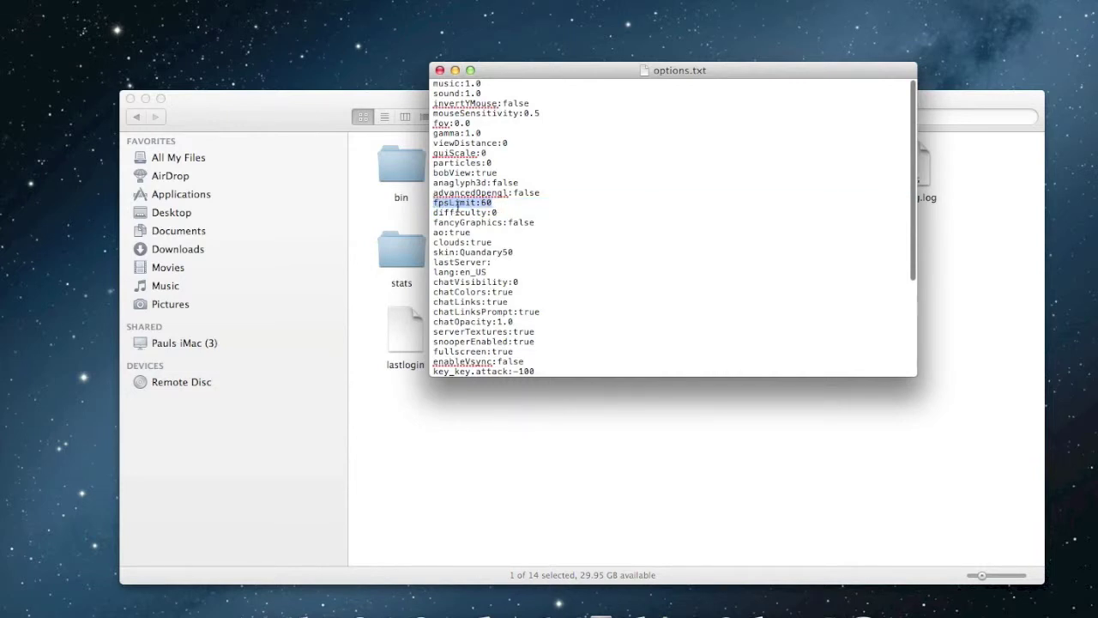
click(340, 214)
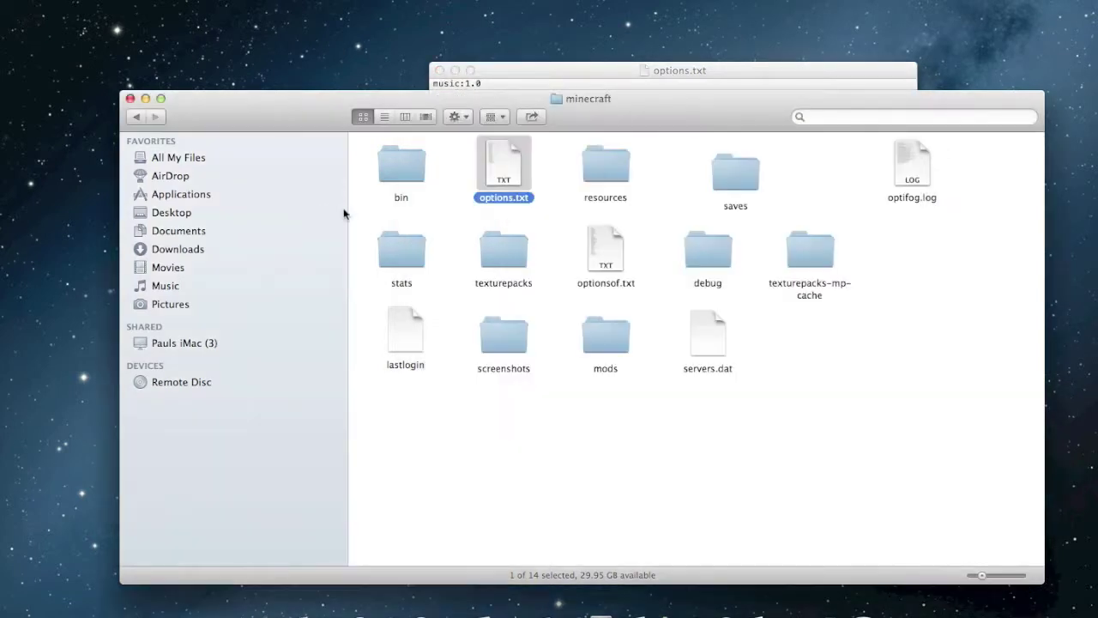
click(624, 71)
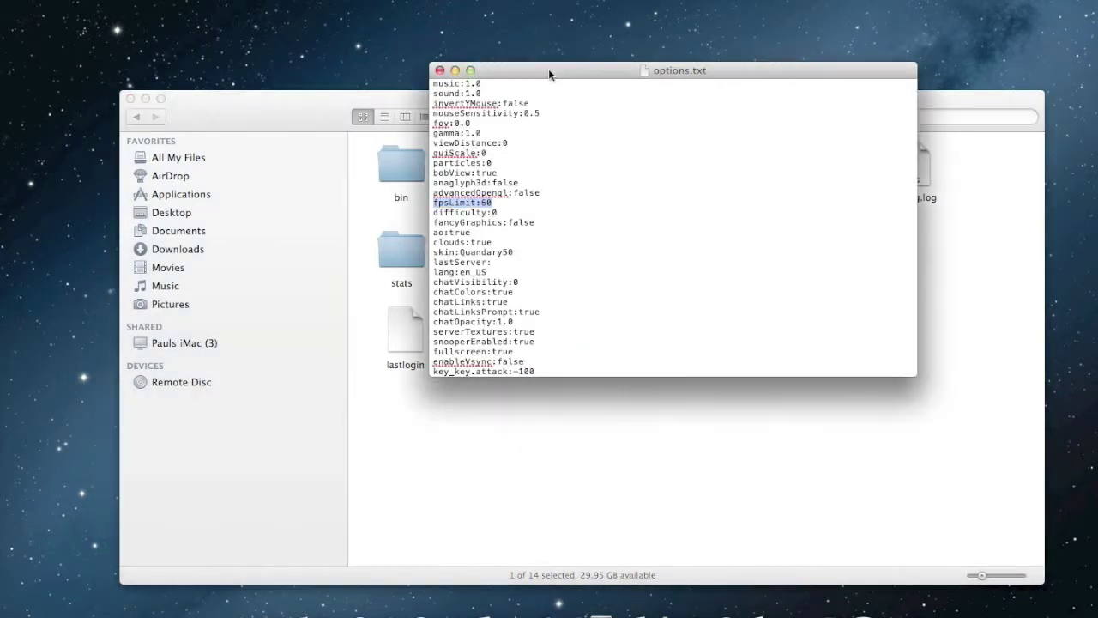
- Edit the fpsLimit line so it reads fpsLimit:60
click(558, 124)
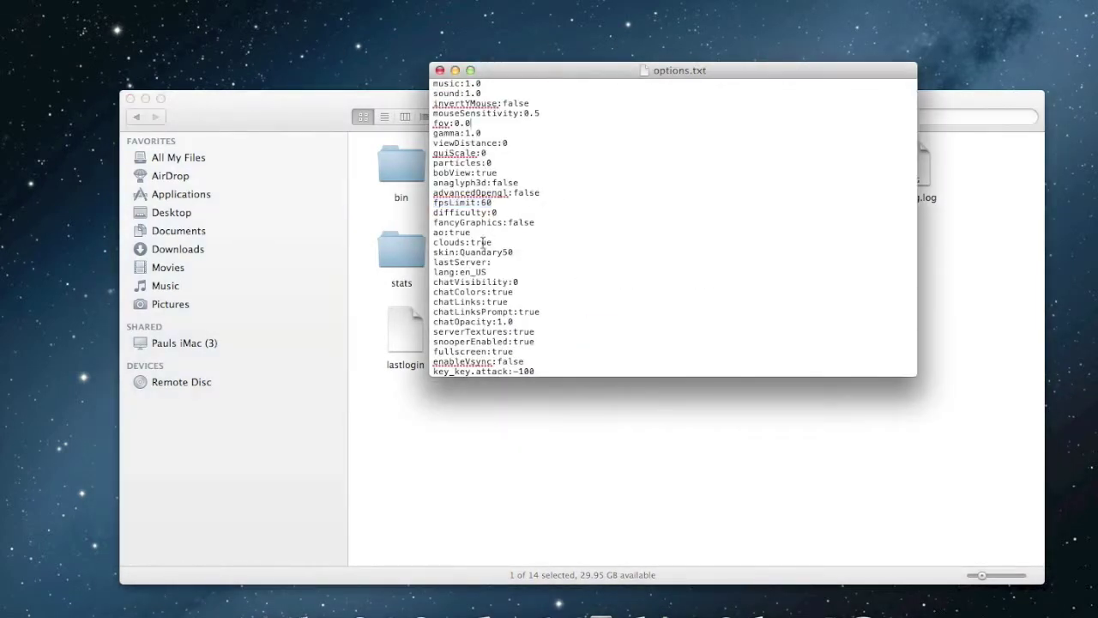
click(494, 203)
text(==)
key(BackSpace)
key(BackSpace)
key(BackSpace)
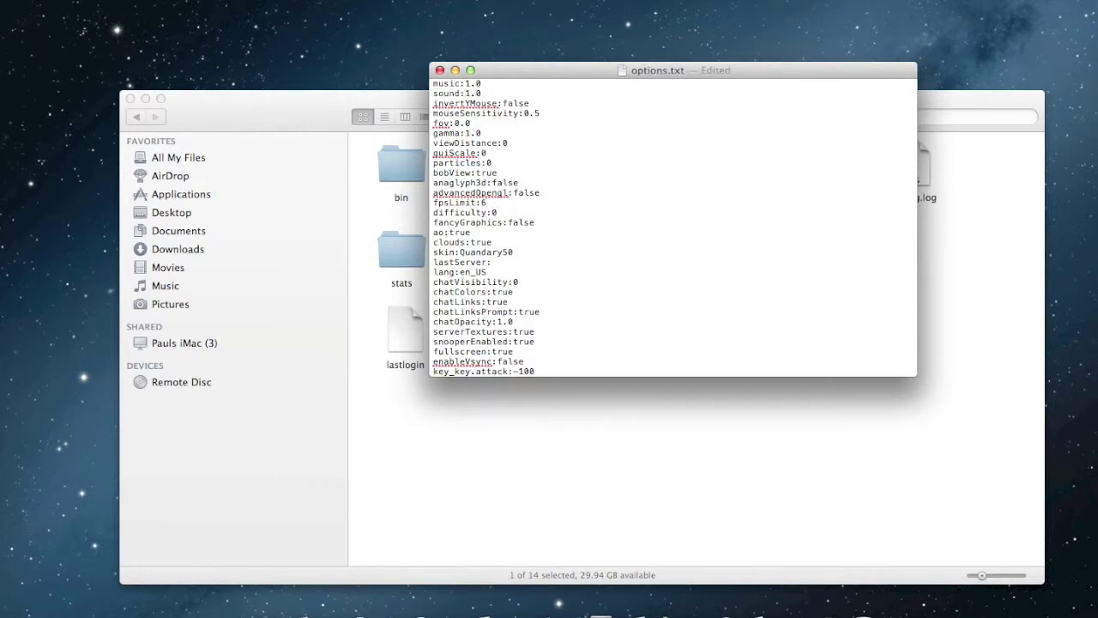
text(0=)
key(BackSpace)
drag(494, 204, 434, 203)
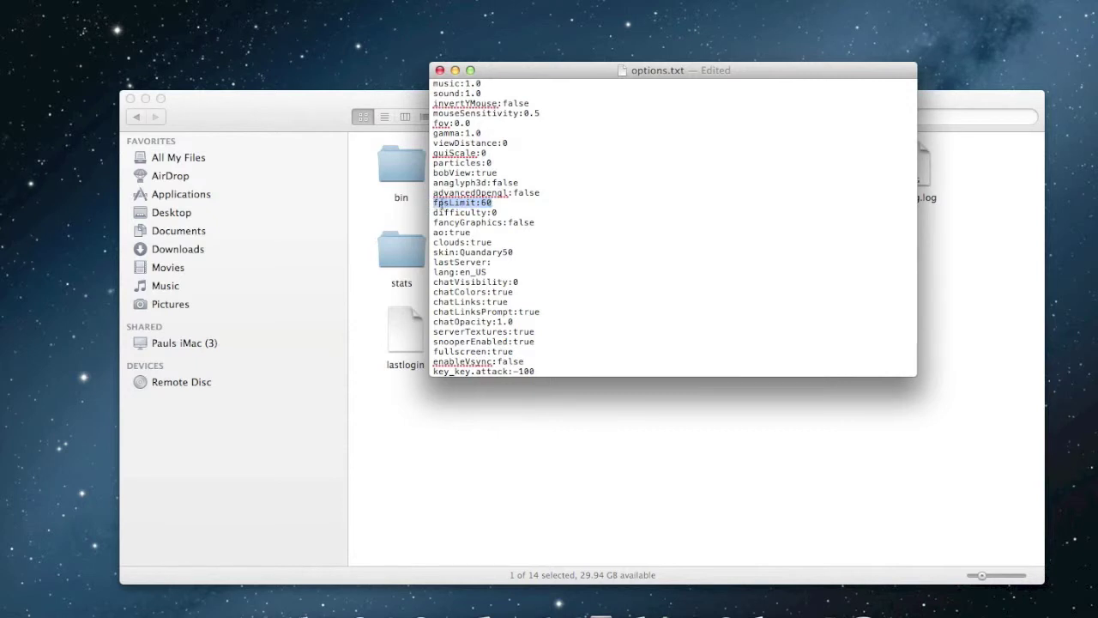
click(520, 208)
click(496, 204)
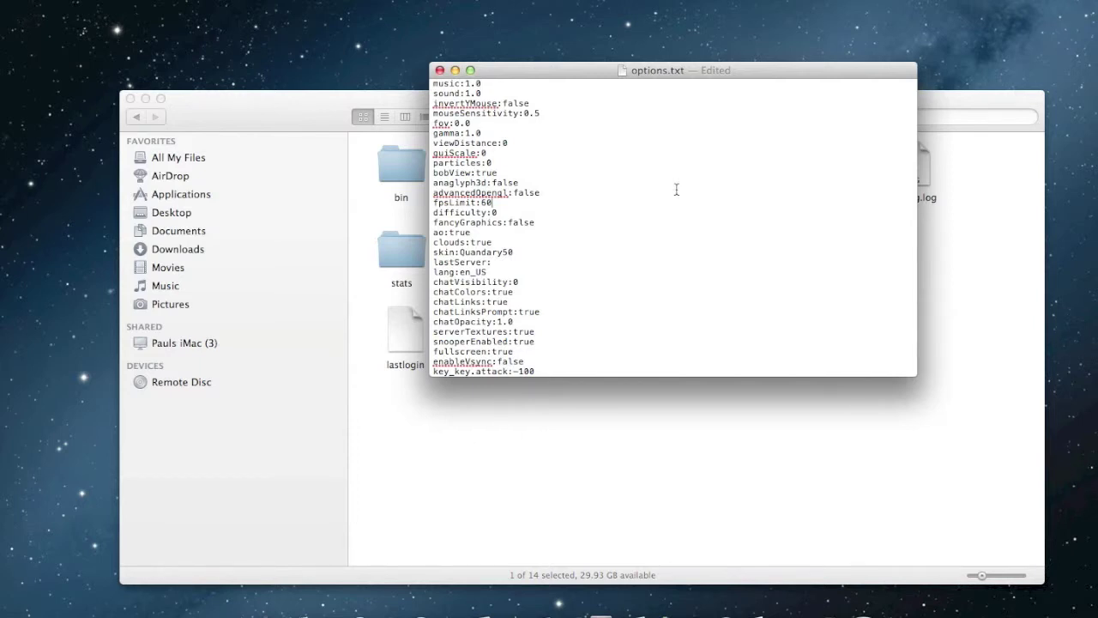
- Scroll to the fullscreen line, then close the options.txt window
scroll(520, 333, down, 3)
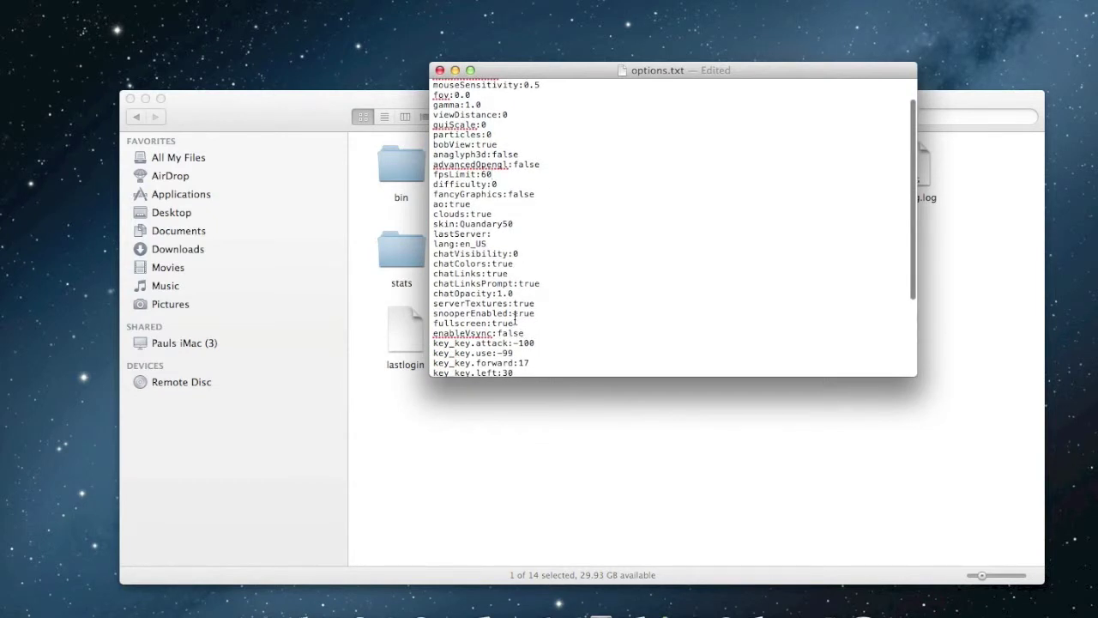
drag(514, 324, 434, 325)
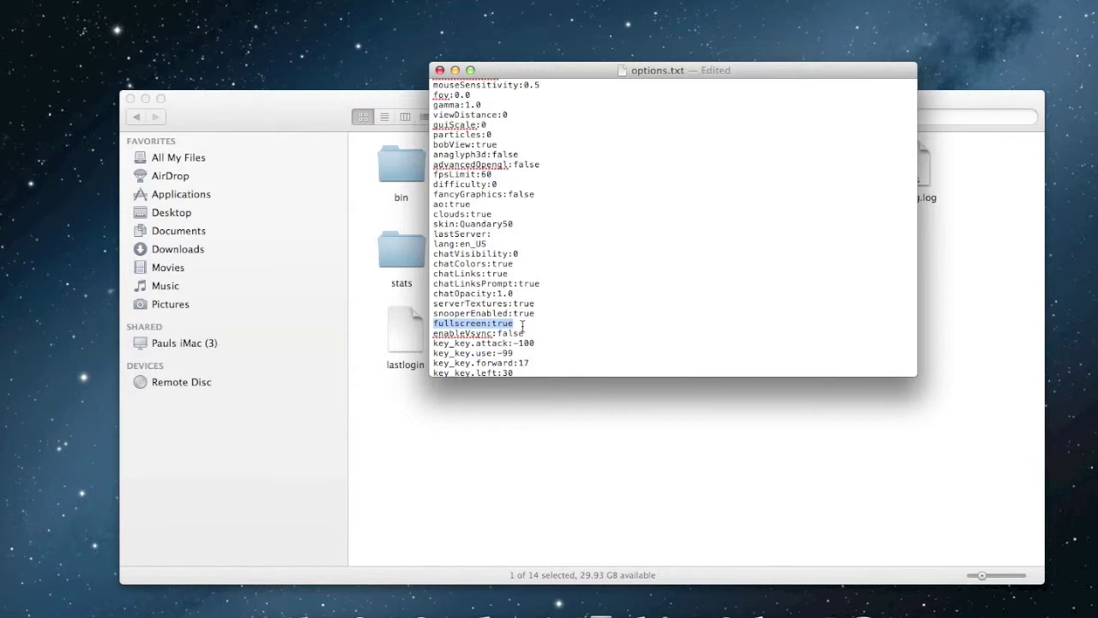
click(580, 183)
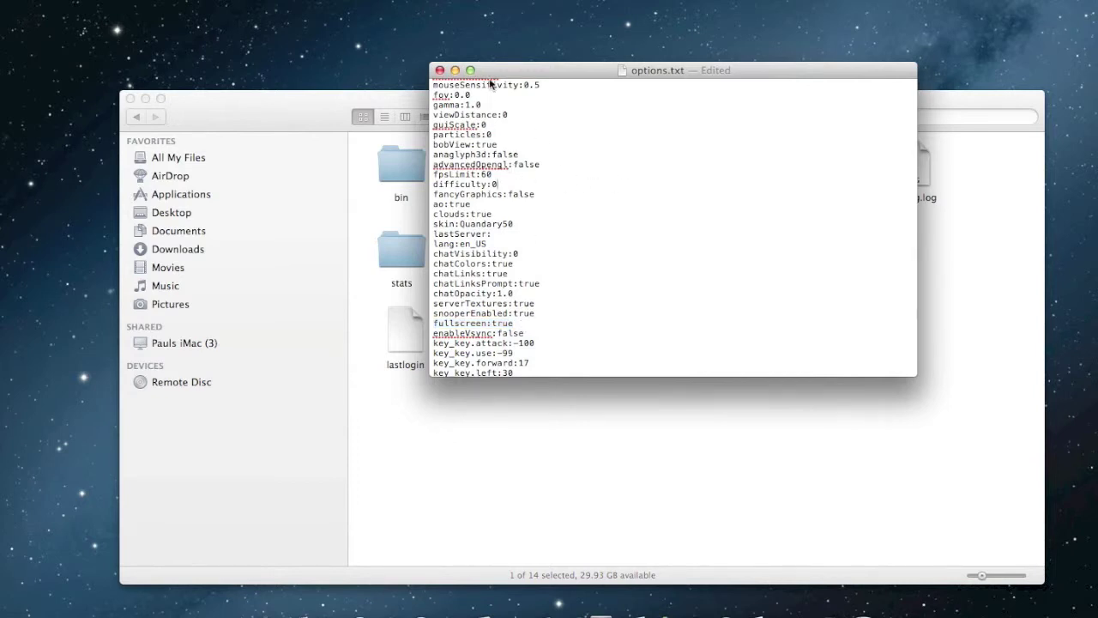
click(440, 70)
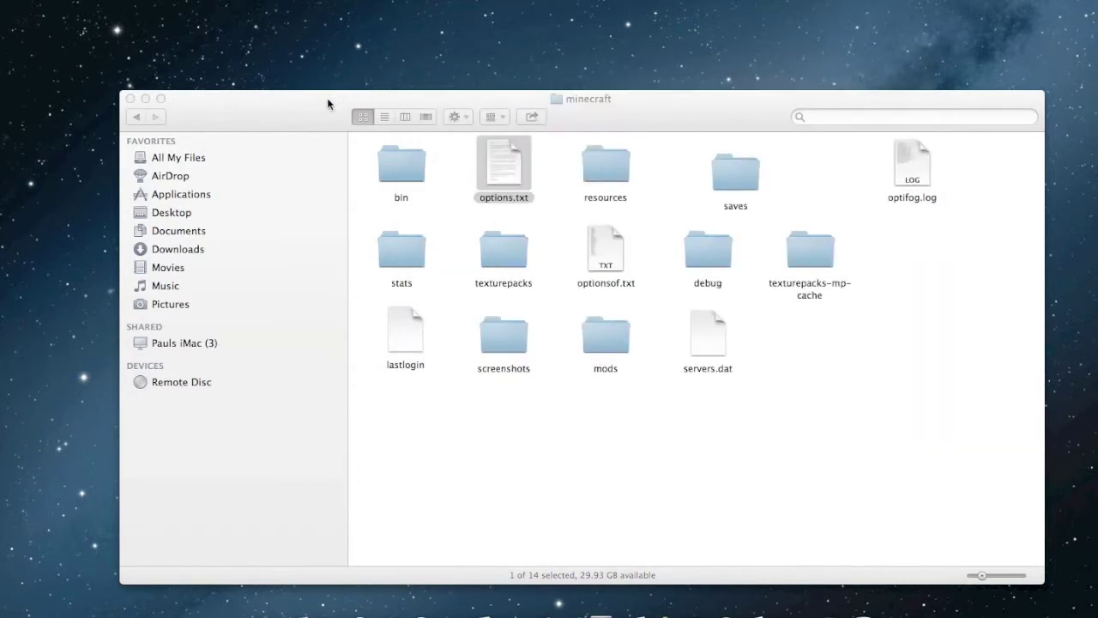
- Close the minecraft folder window in Finder
click(328, 104)
drag(327, 104, 463, 120)
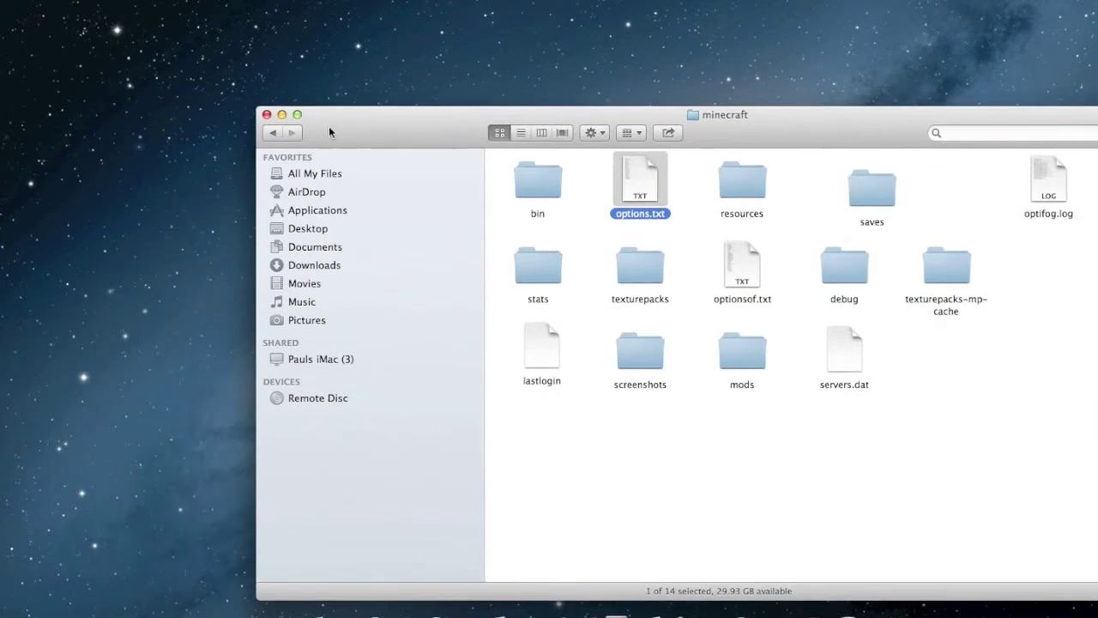
click(267, 115)
- Launch Minecraft, log in with the saved account, then close the stuck launcher
mouse_move(668, 611)
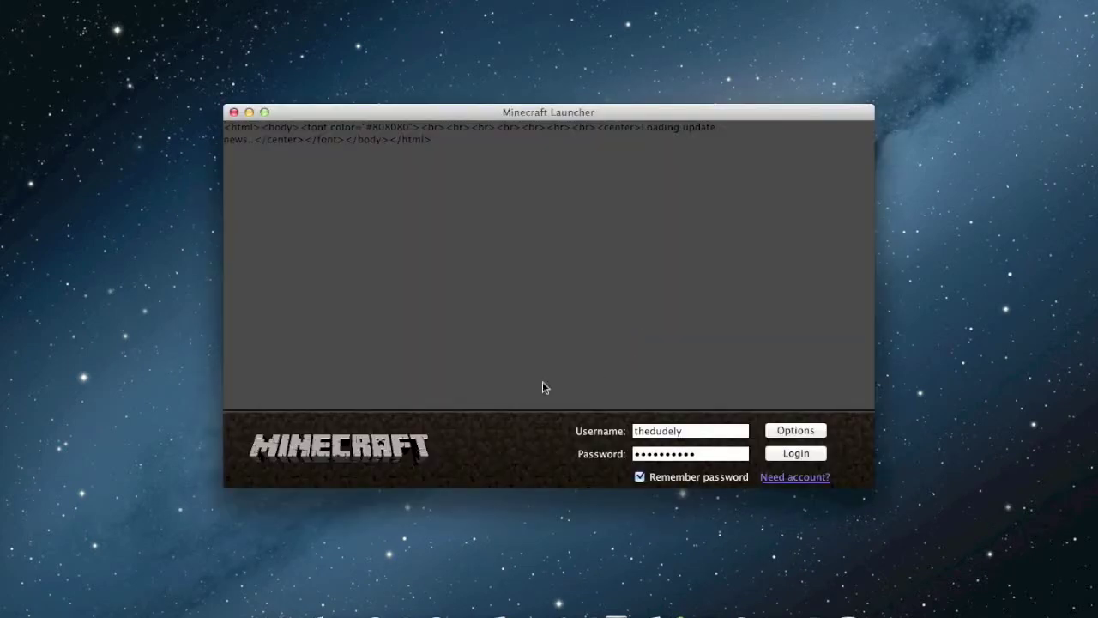
click(796, 454)
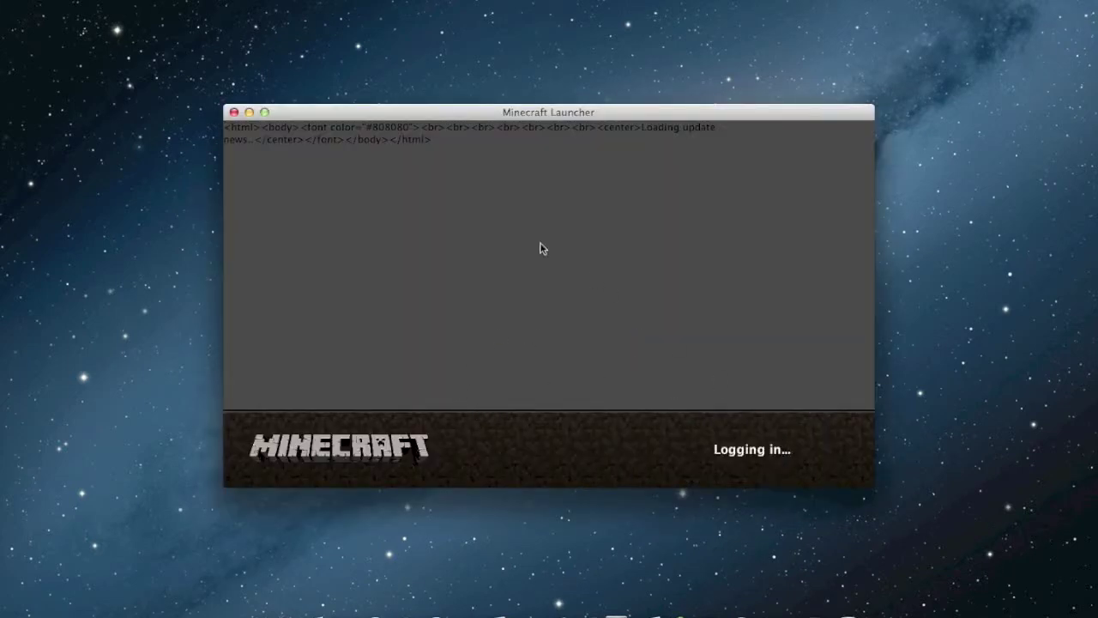
drag(483, 112, 517, 124)
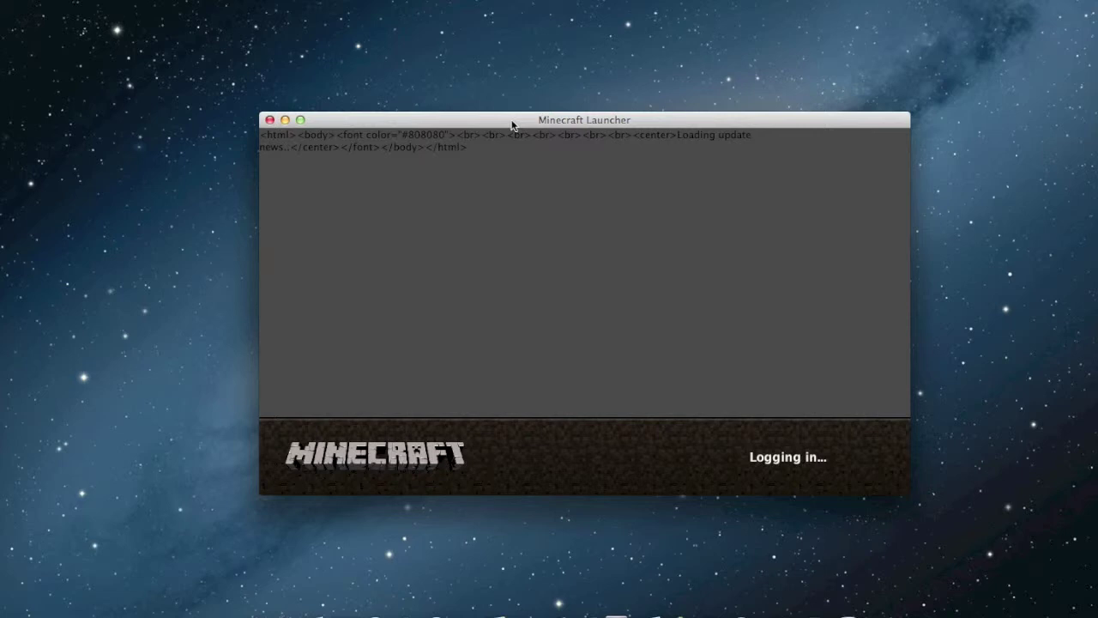
click(269, 120)
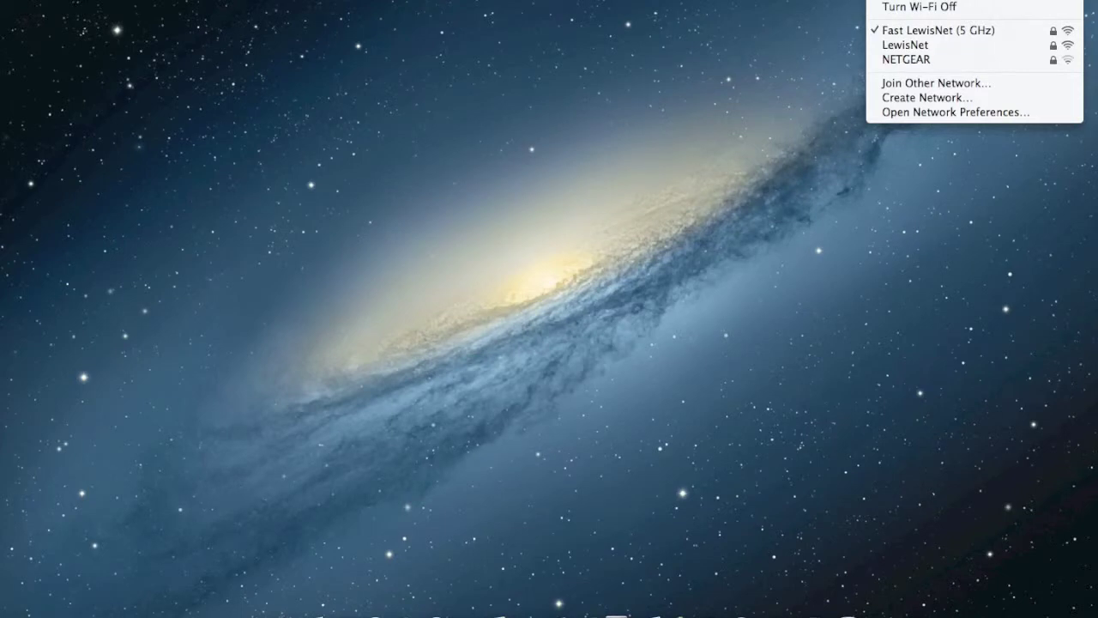
- Switch Wi-Fi networks, relaunch the Minecraft Launcher and log in to reach the main menu
click(896, 45)
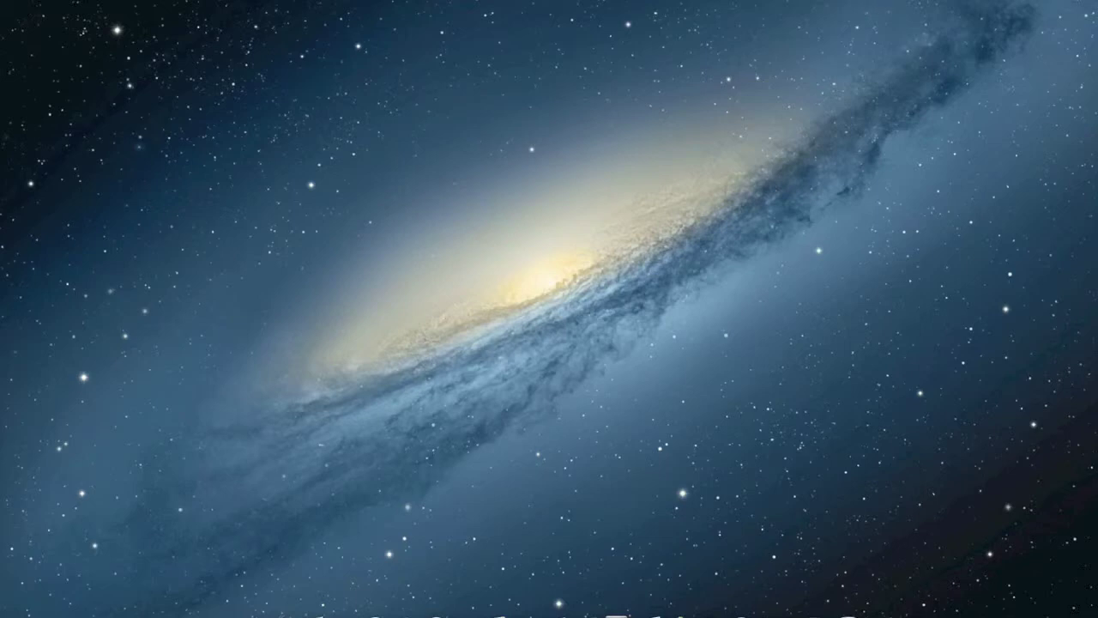
click(873, 6)
click(872, 6)
mouse_move(695, 592)
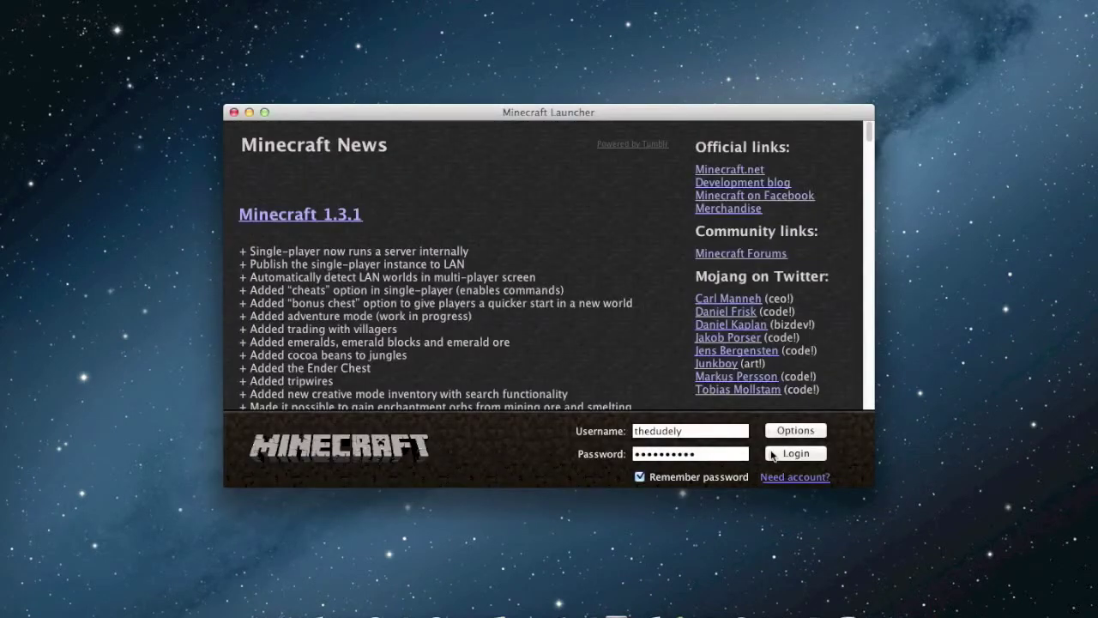
click(775, 453)
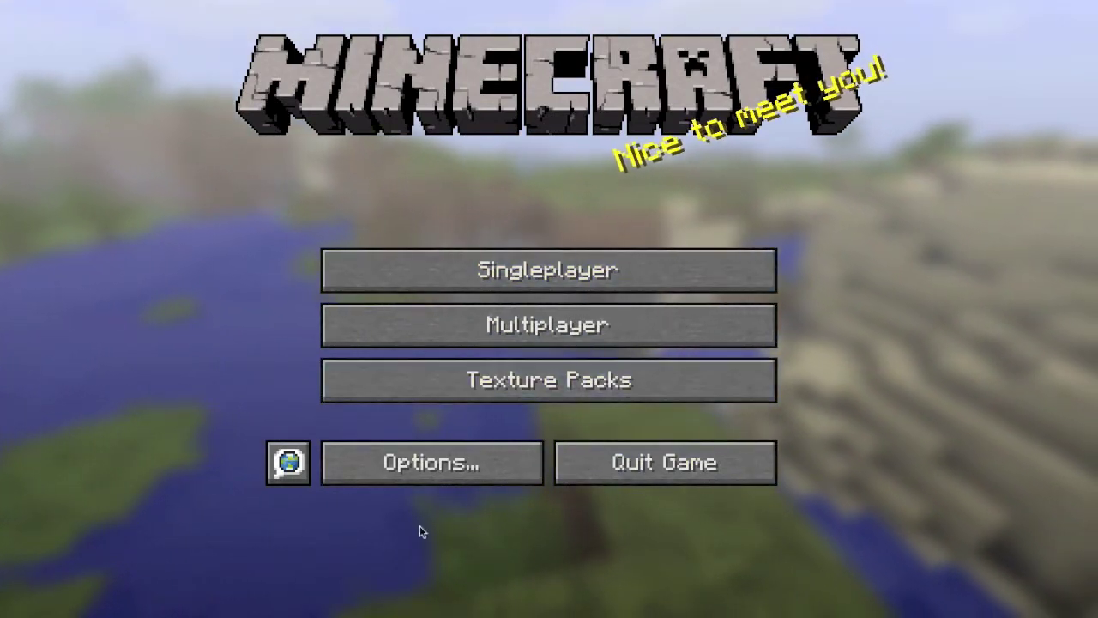
- Browse the singleplayer worlds, select the minecraft series world, cancel, then quit Minecraft
click(536, 283)
click(434, 383)
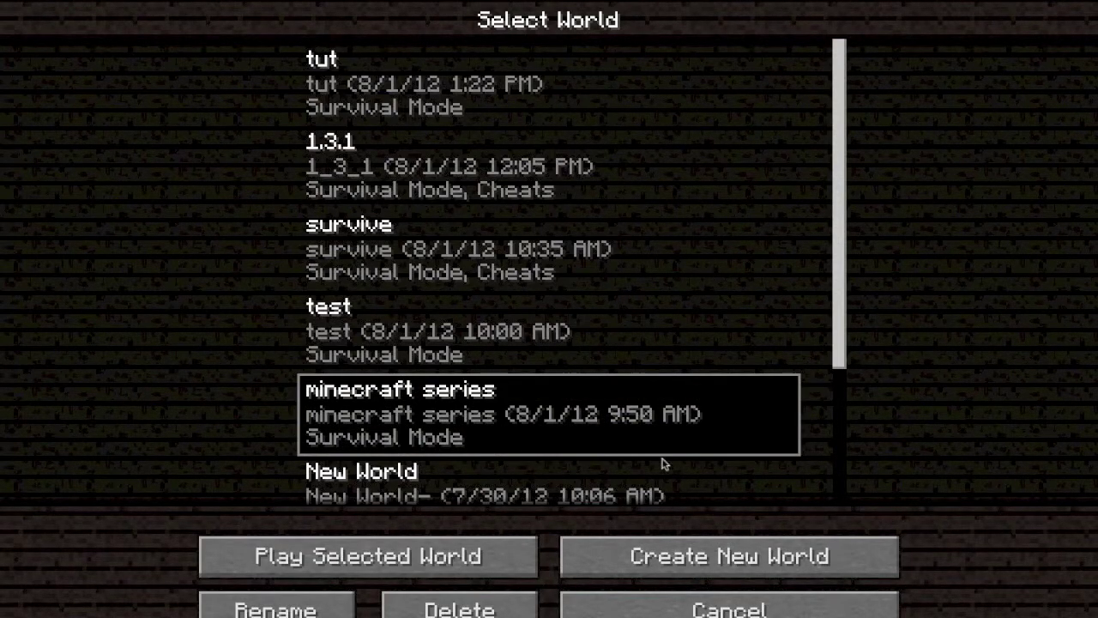
click(747, 606)
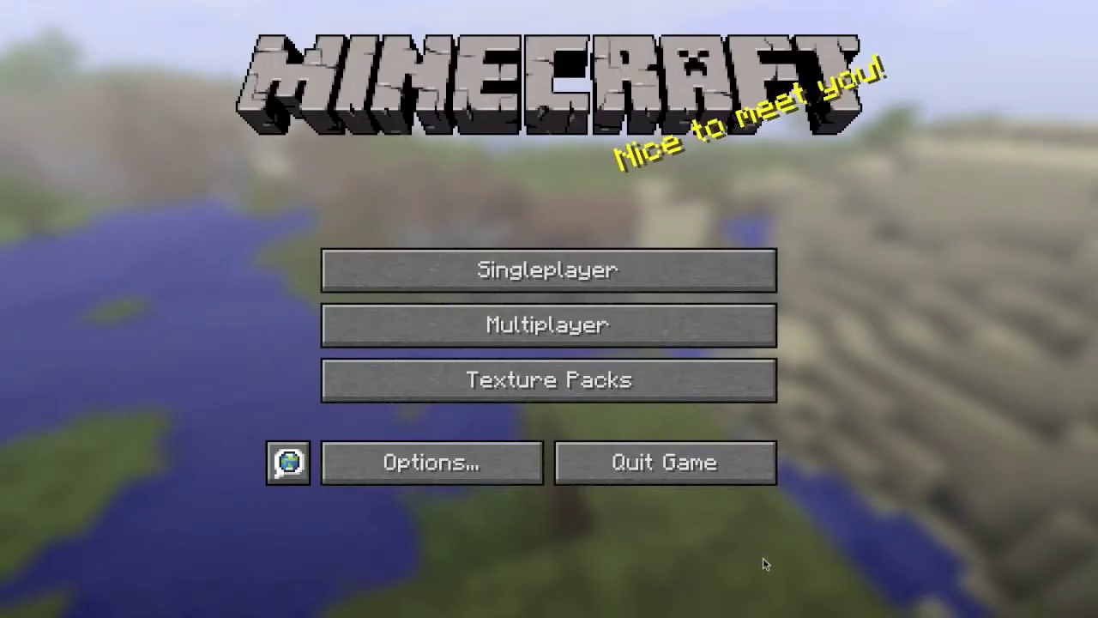
click(693, 465)
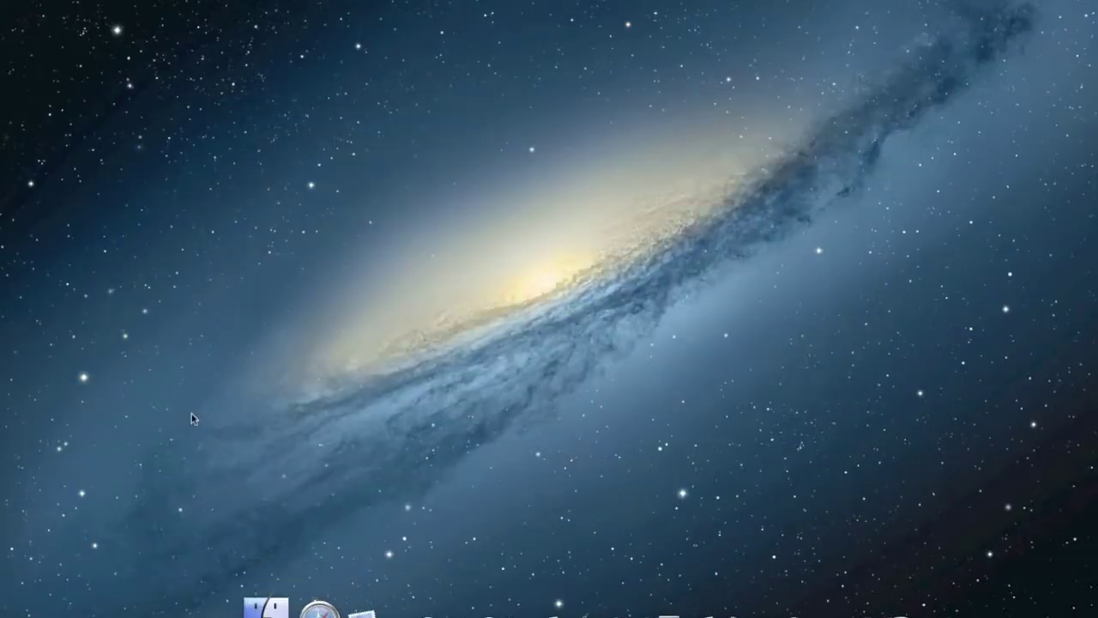